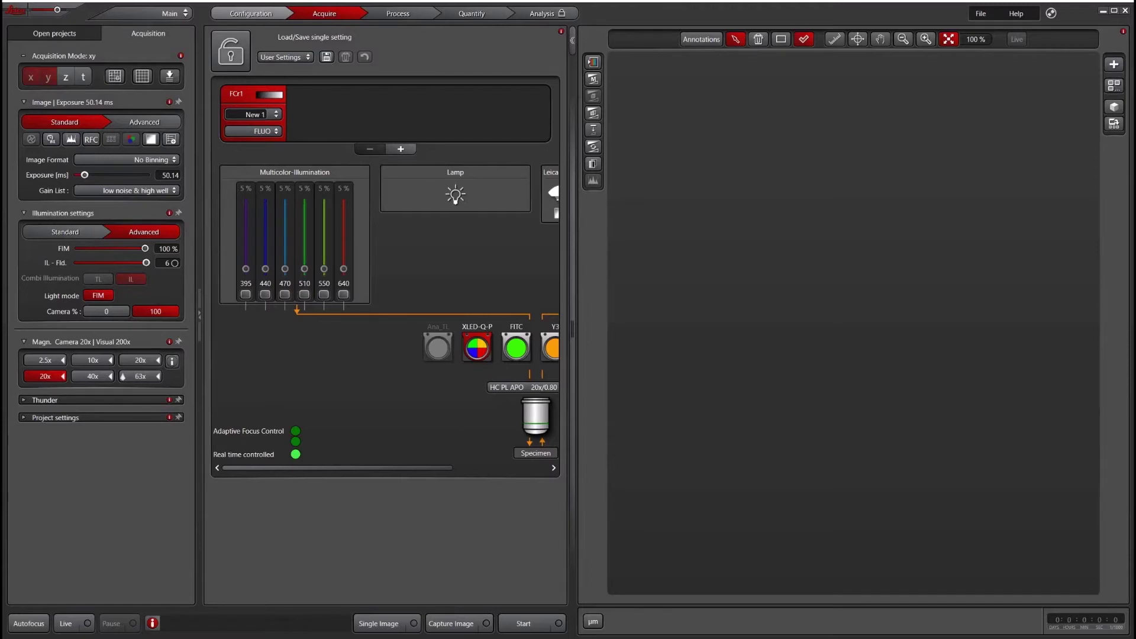
- Open the Configuration tab and view the installed LAS X licences under CodeMeter Administration
click(251, 13)
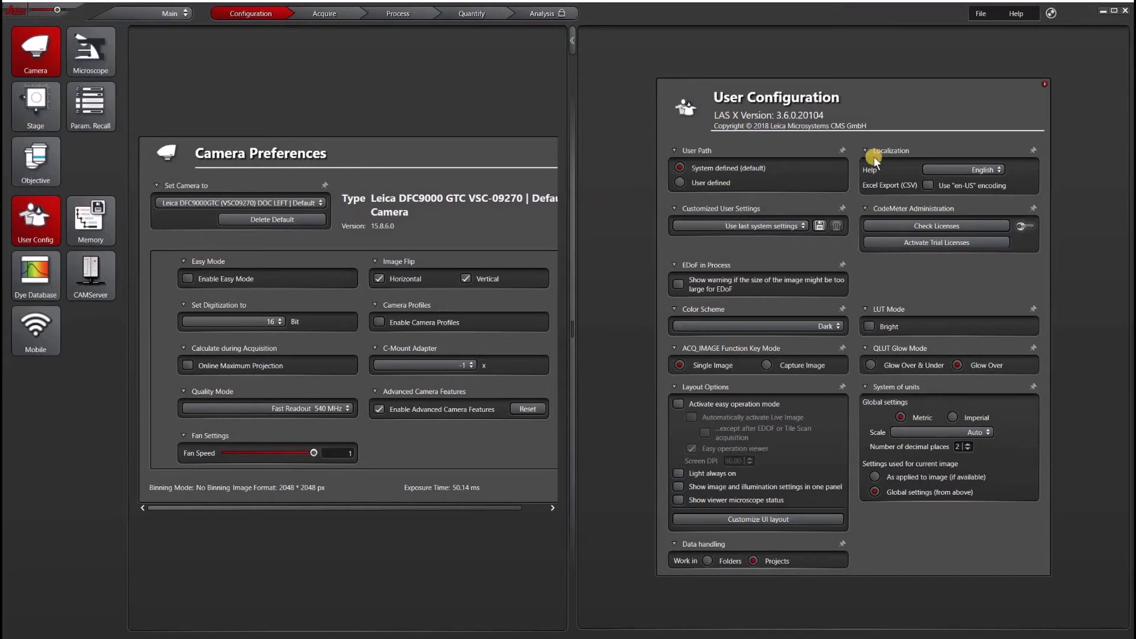
click(952, 227)
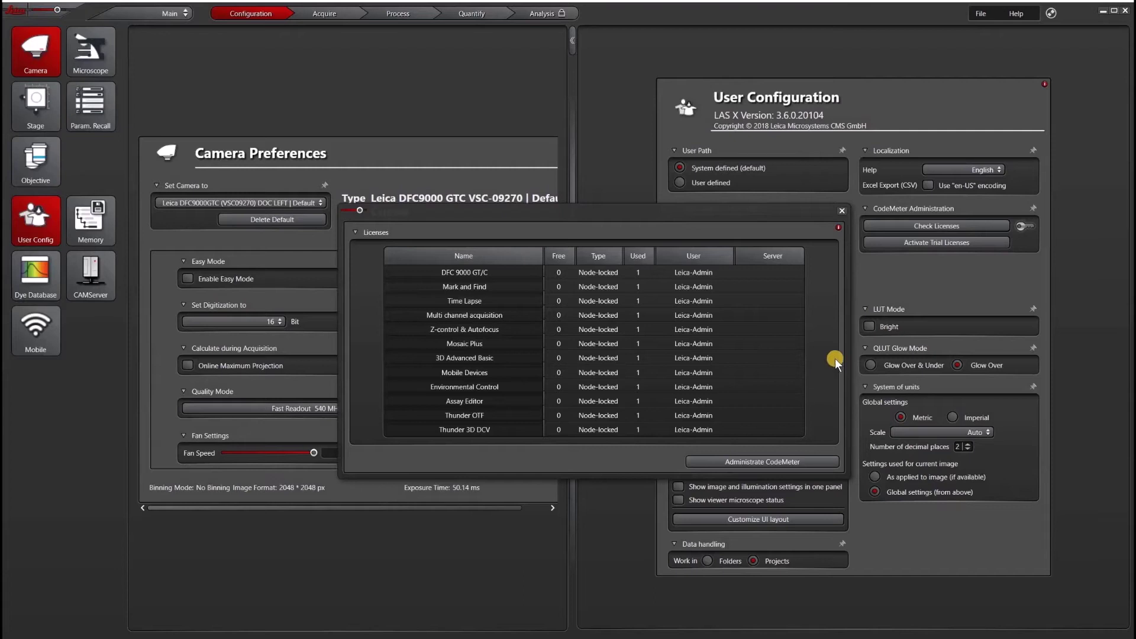
- Close the installed licences list and bring up the Trial Licences list
click(841, 212)
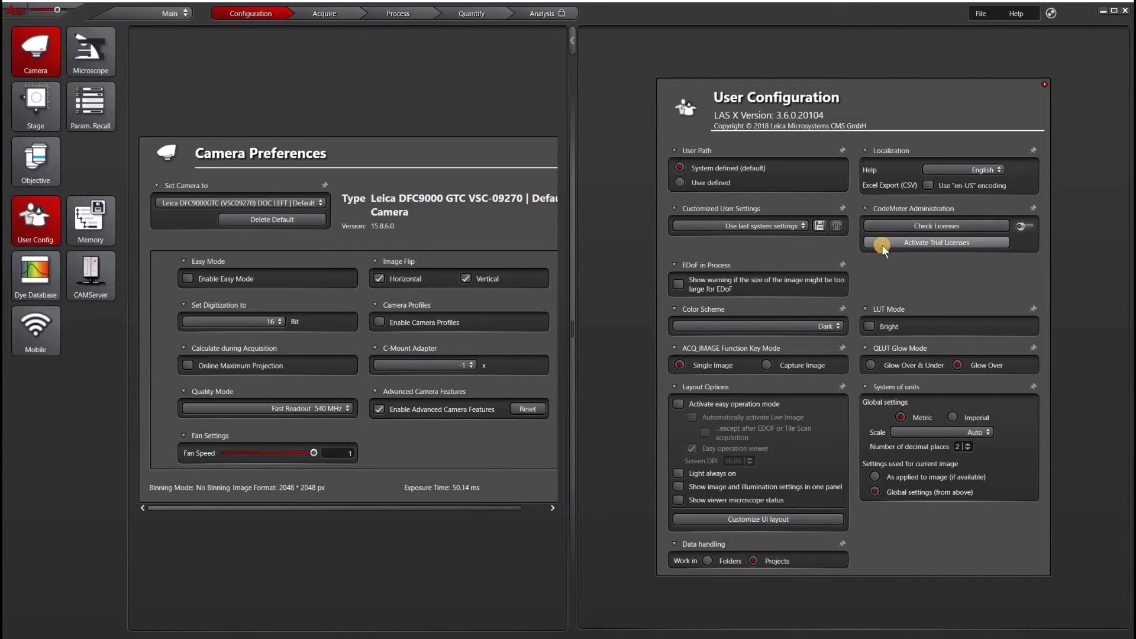
click(881, 244)
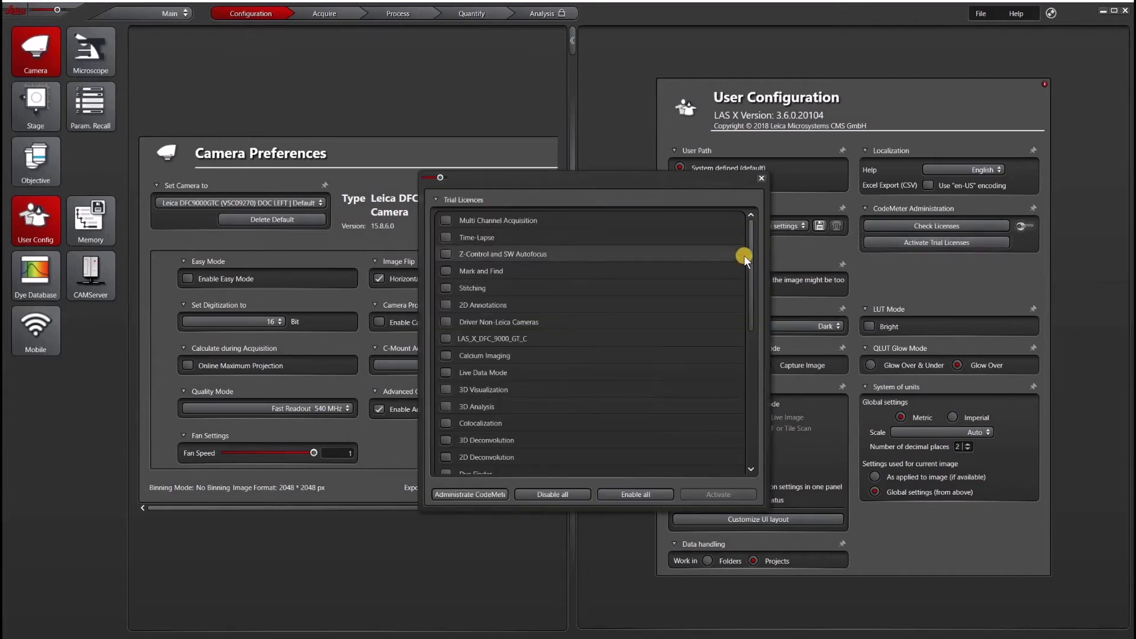
scroll(742, 391, down, 1)
scroll(740, 411, down, 10)
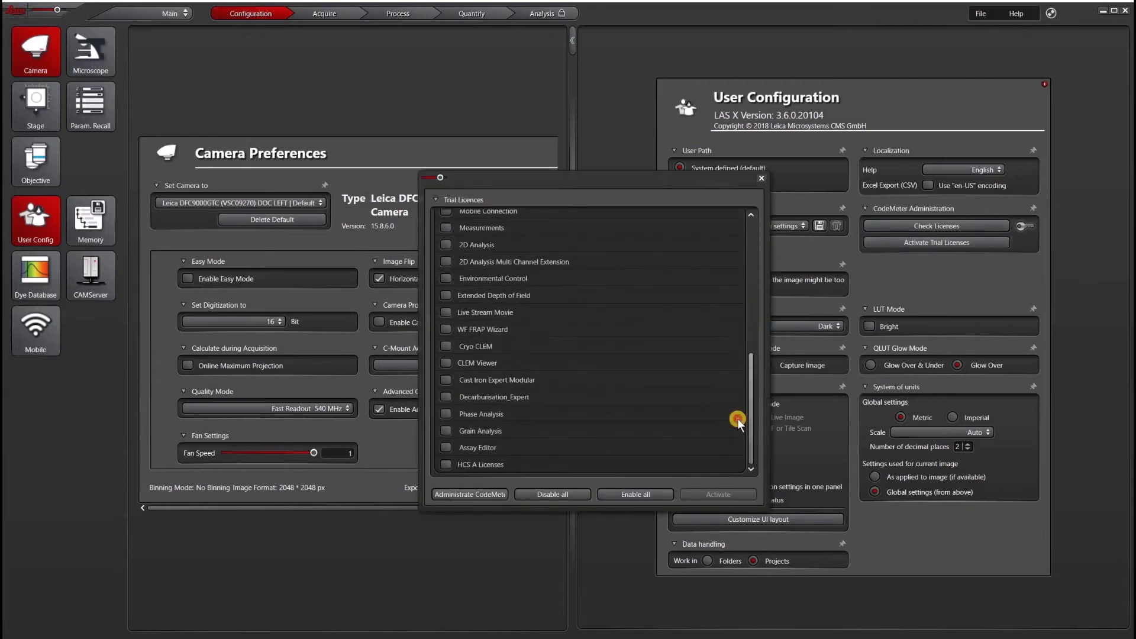
drag(754, 320, 760, 240)
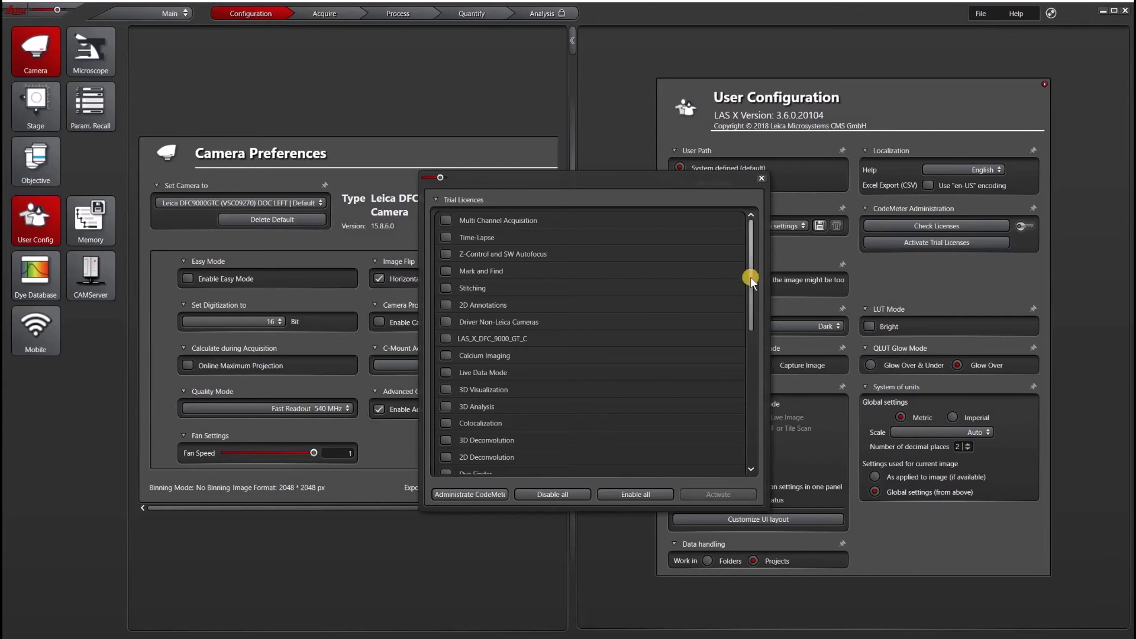
- Tick the Calcium Imaging trial licence and accept that Multi Channel Acquisition and Time-Lapse are required
click(444, 356)
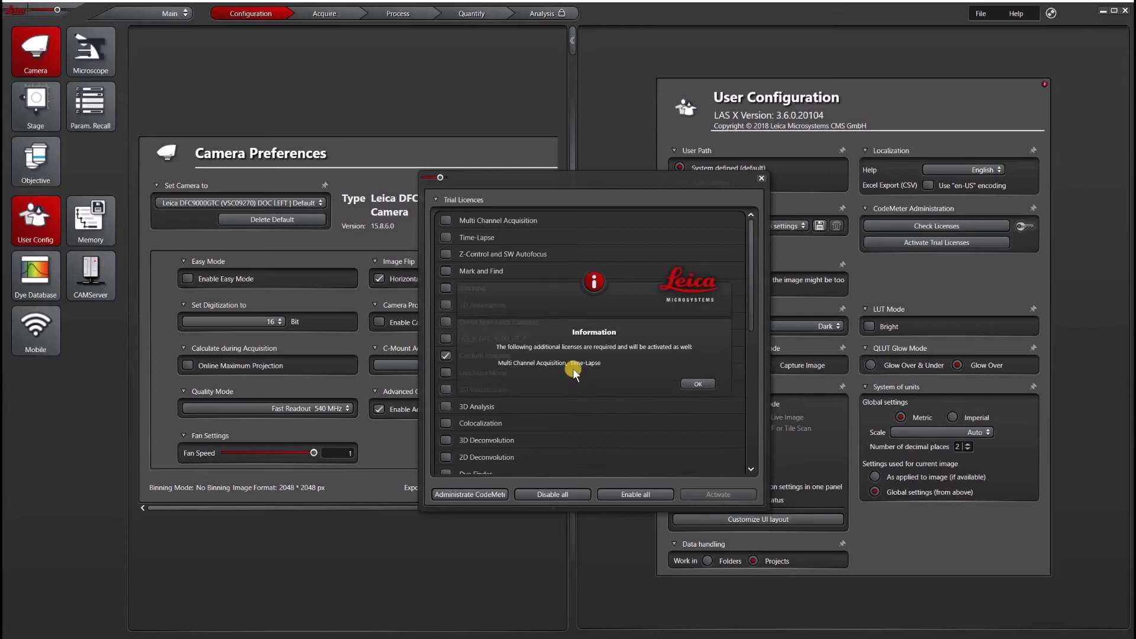
click(702, 383)
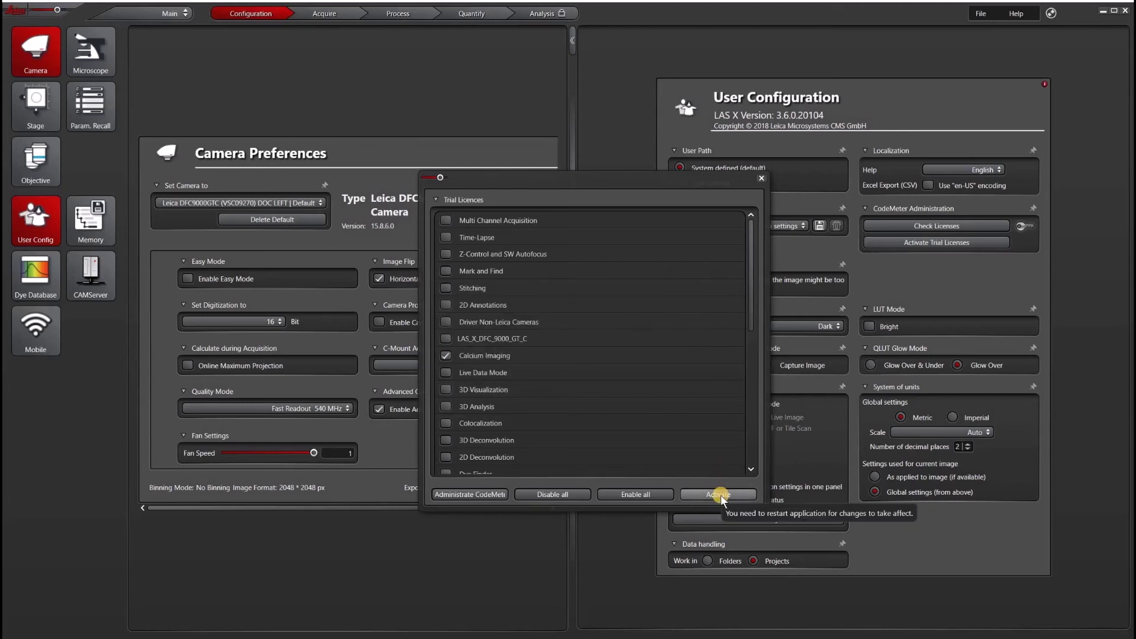